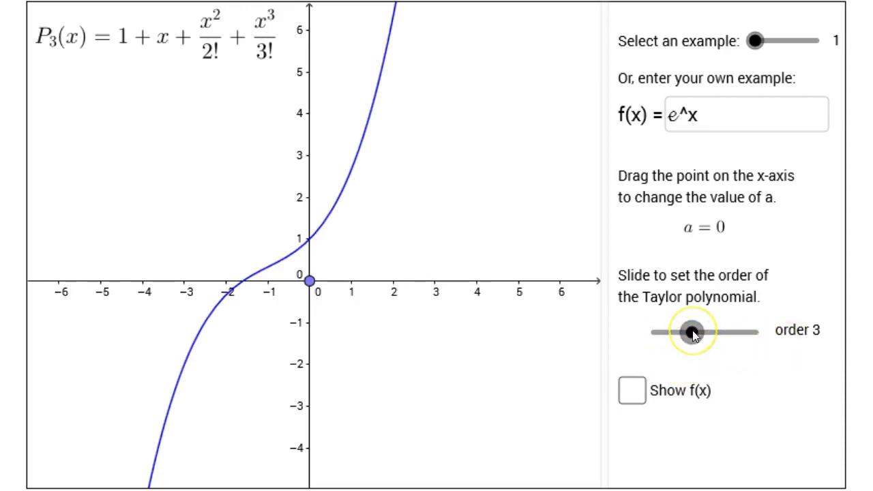
Step: Raise the Taylor polynomial of e^x about a = 0 to order 6 and bring it back down to order 4
{"action": "left_click_drag", "start_coordinate": [542, 251], "coordinate": [734, 331]}
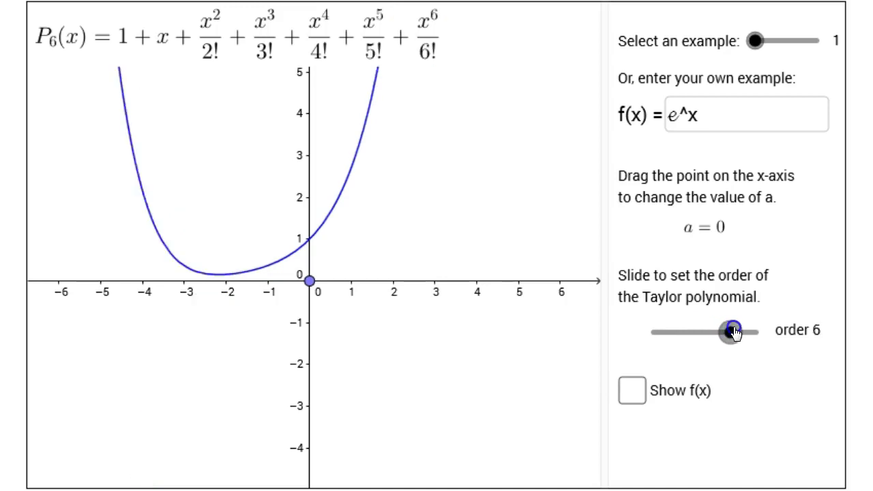
{"action": "left_click_drag", "start_coordinate": [662, 337], "coordinate": [730, 341]}
{"action": "left_click", "coordinate": [730, 332]}
{"action": "left_click_drag", "start_coordinate": [735, 334], "coordinate": [698, 351]}
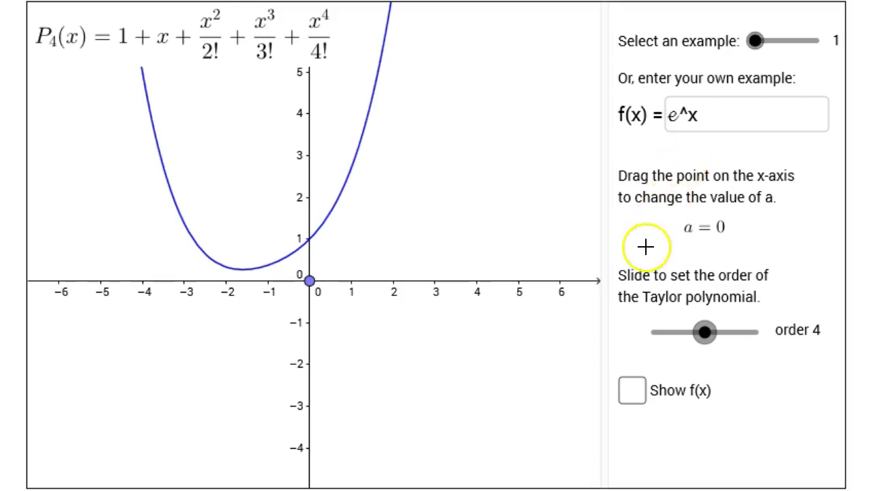
Step: Show f(x) alongside the Taylor polynomial and lower the polynomial's order to 2 to compare the two curves
{"action": "left_click", "coordinate": [629, 396]}
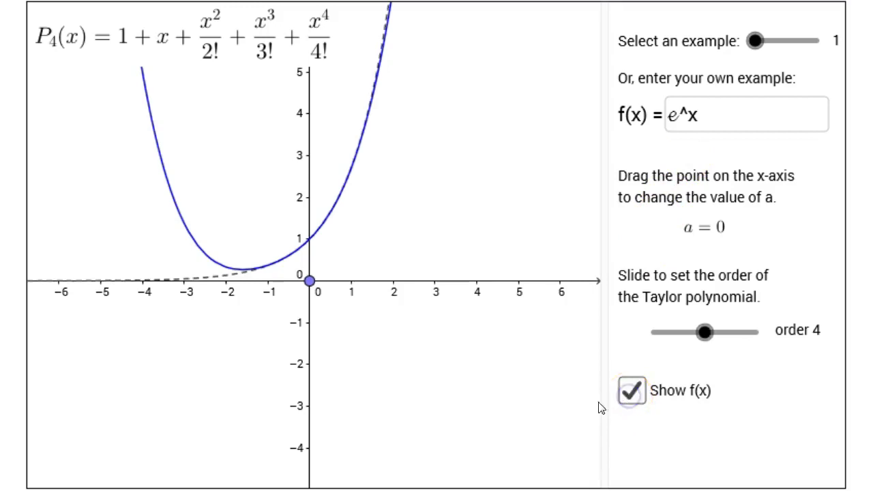
{"action": "left_click_drag", "start_coordinate": [710, 333], "coordinate": [677, 339]}
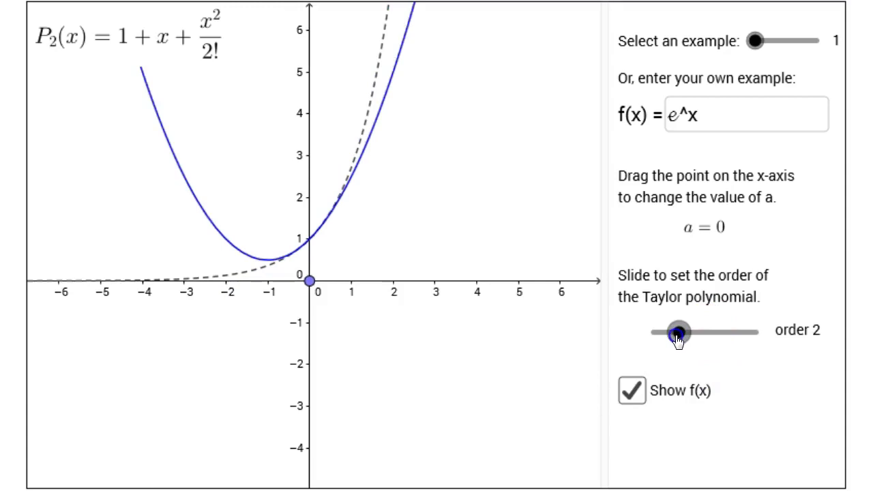
{"action": "left_click", "coordinate": [238, 284]}
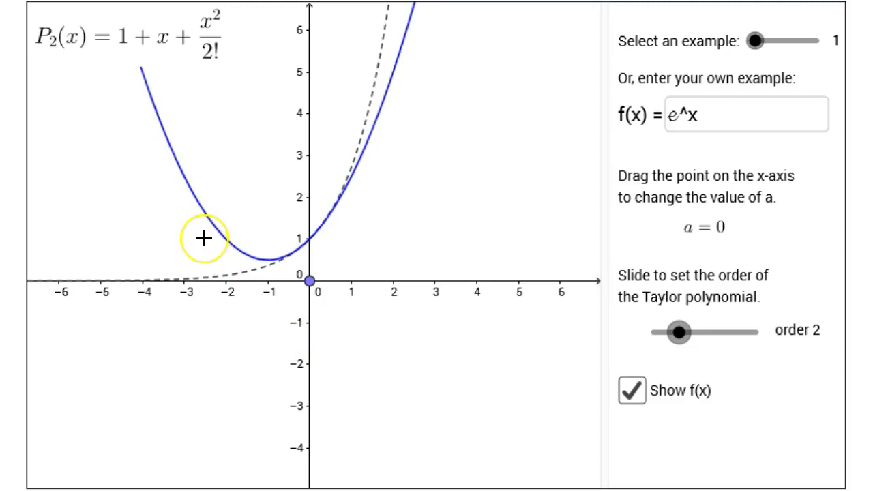
{"action": "left_click", "coordinate": [204, 273]}
{"action": "mouse_move", "coordinate": [323, 251]}
{"action": "left_mouse_down"}
{"action": "mouse_move", "coordinate": [370, 247]}
{"action": "mouse_move", "coordinate": [389, 170]}
{"action": "mouse_move", "coordinate": [356, 107]}
{"action": "left_mouse_up"}
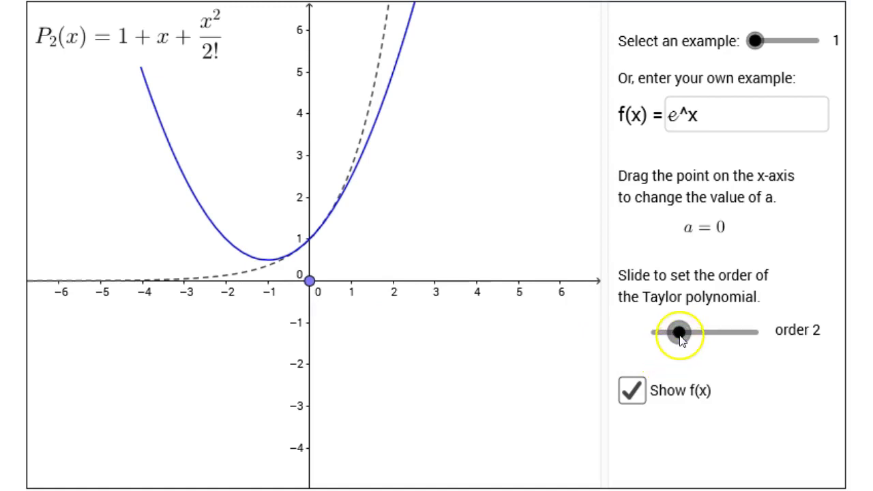
Step: Raise the Taylor polynomial's order to 3 and on to 8
{"action": "left_click_drag", "start_coordinate": [683, 337], "coordinate": [691, 337]}
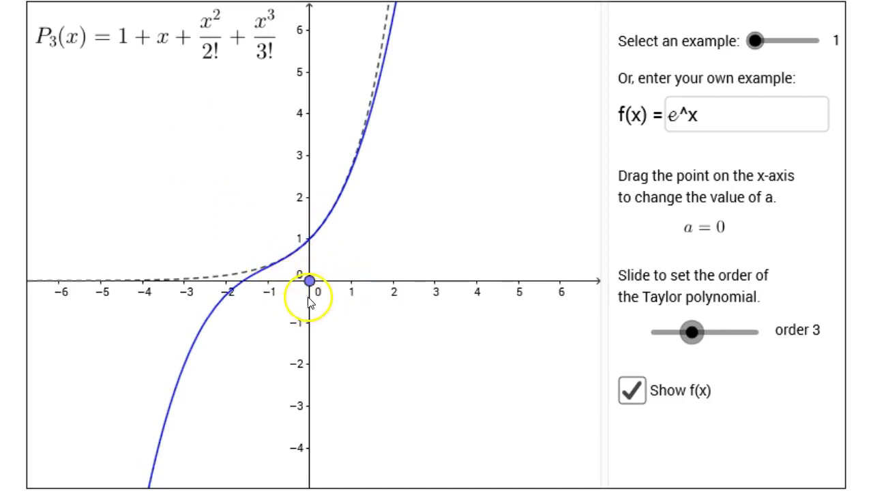
{"action": "left_click_drag", "start_coordinate": [692, 334], "coordinate": [761, 341]}
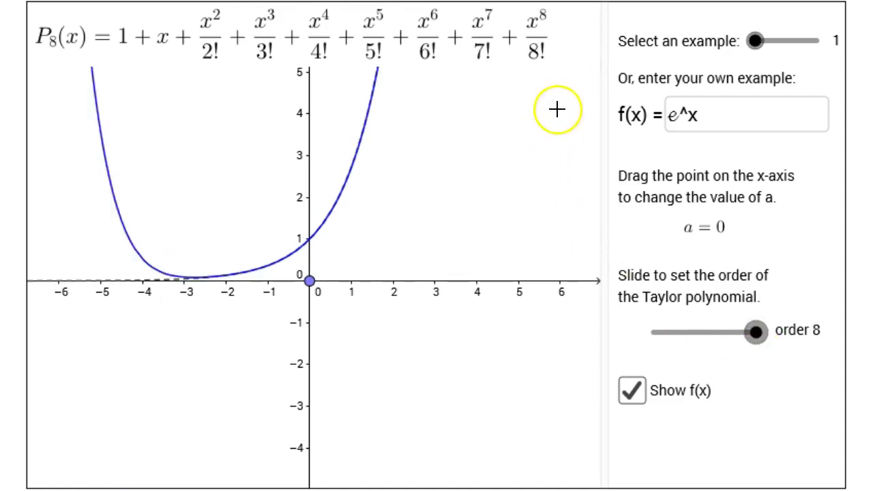
{"action": "left_click", "coordinate": [324, 315]}
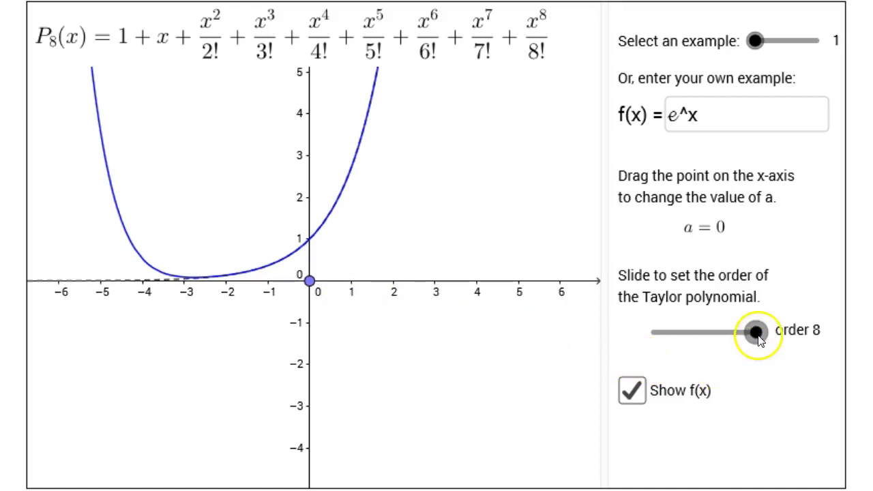
Step: Lower the Taylor polynomial's order to 0
{"action": "left_click_drag", "start_coordinate": [759, 339], "coordinate": [657, 339]}
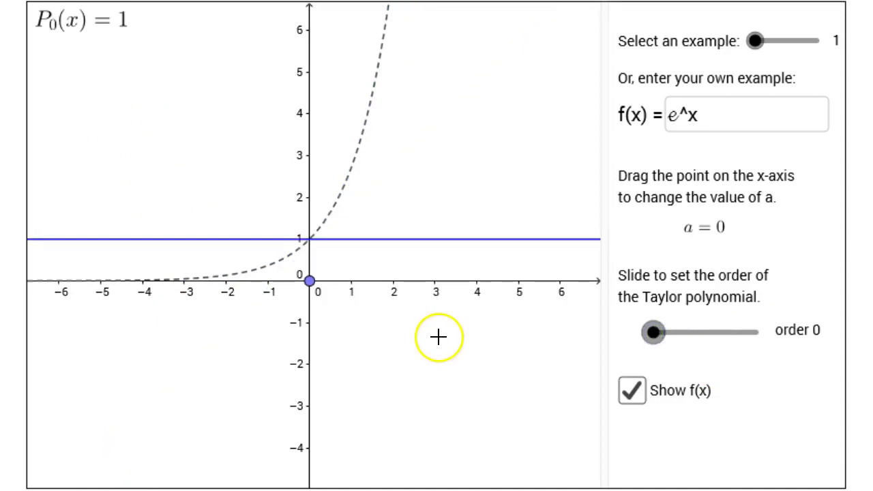
{"action": "left_click", "coordinate": [412, 268]}
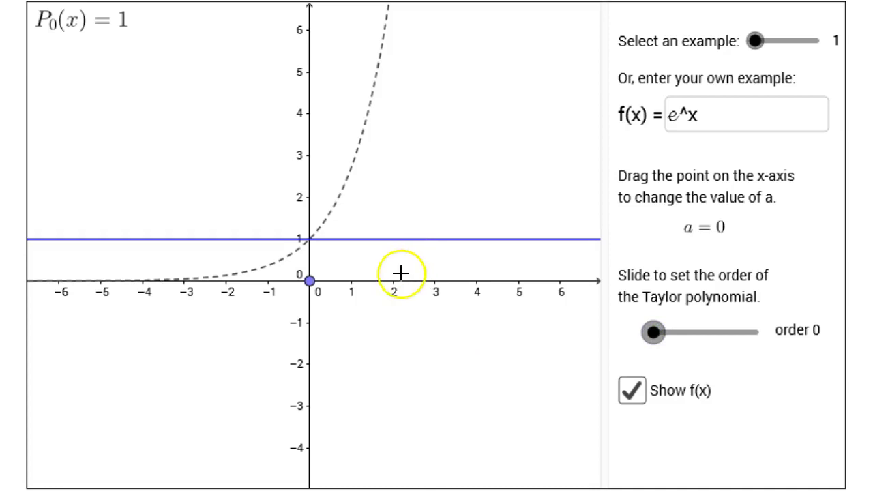
{"action": "left_click", "coordinate": [409, 266]}
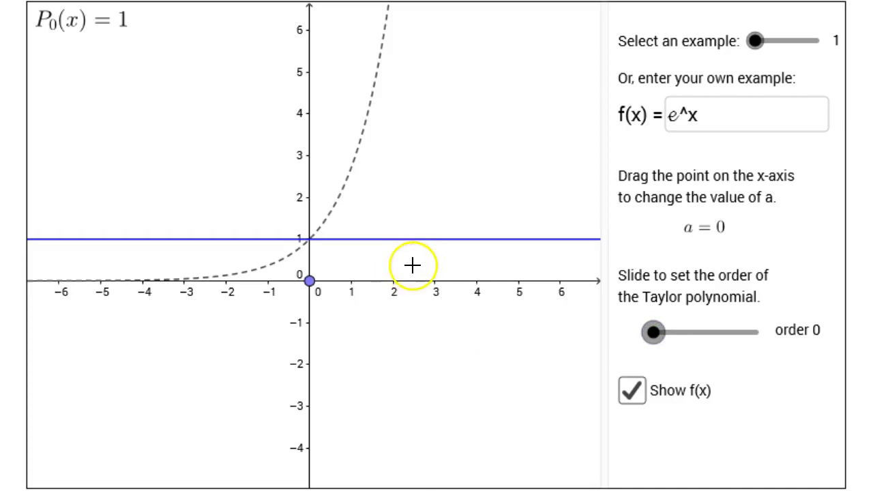
{"action": "left_click", "coordinate": [311, 299]}
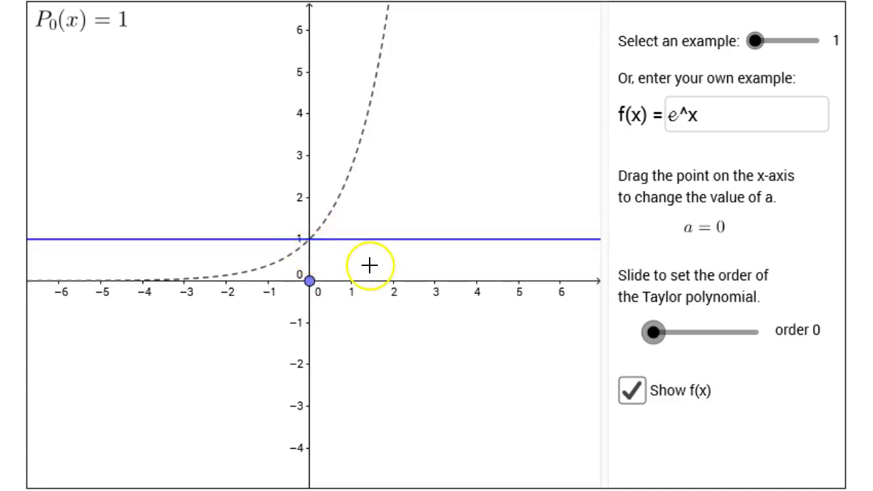
Step: Raise the Taylor polynomial's order from 0 through 1, 2 and 4 up to 5, comparing each curve with e^x
{"action": "left_click_drag", "start_coordinate": [660, 336], "coordinate": [669, 334]}
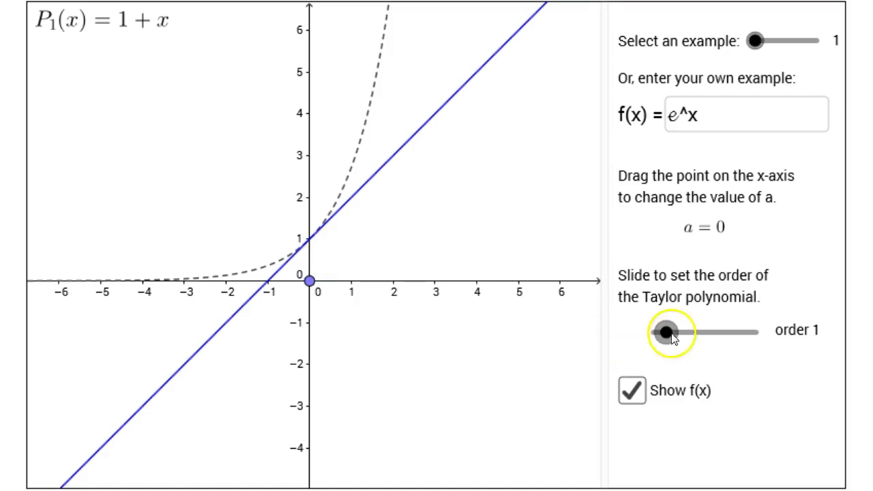
{"action": "left_click_drag", "start_coordinate": [665, 332], "coordinate": [679, 332]}
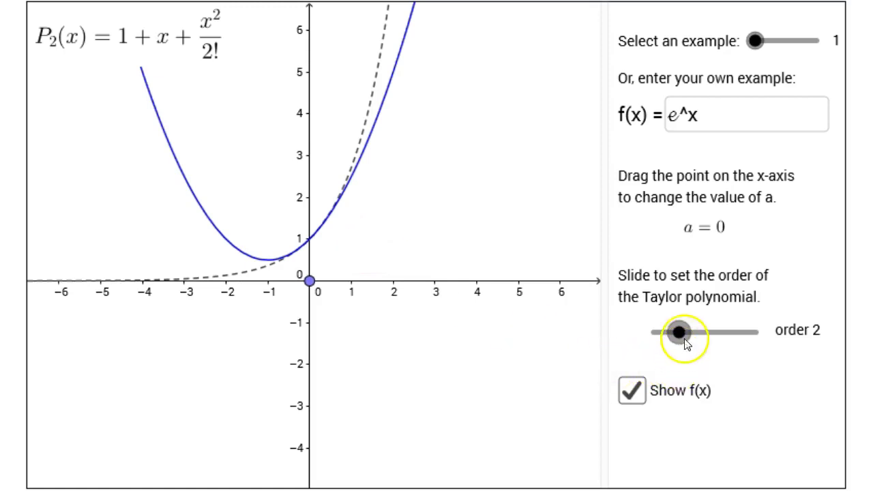
{"action": "left_click_drag", "start_coordinate": [680, 334], "coordinate": [706, 332]}
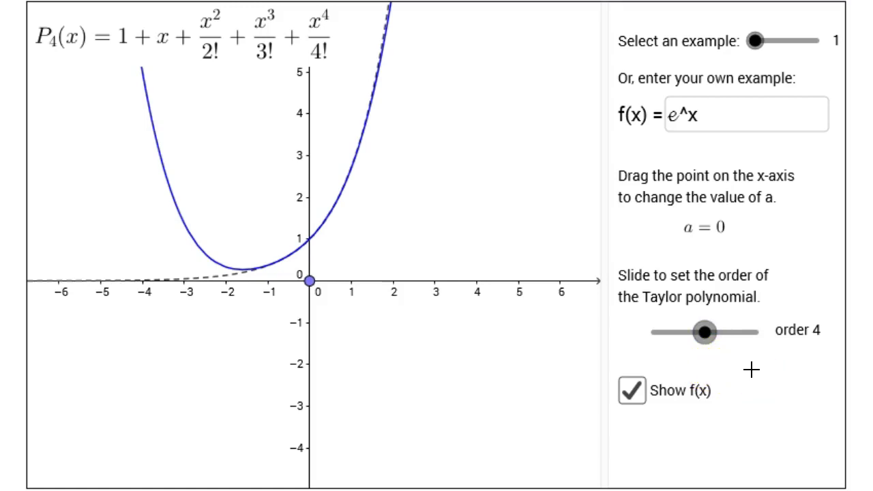
{"action": "left_click_drag", "start_coordinate": [705, 332], "coordinate": [716, 336]}
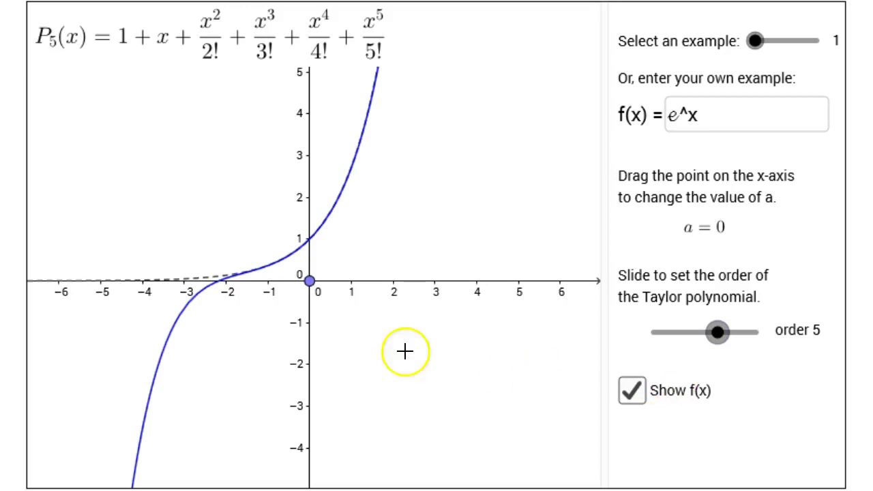
{"action": "left_click", "coordinate": [348, 239]}
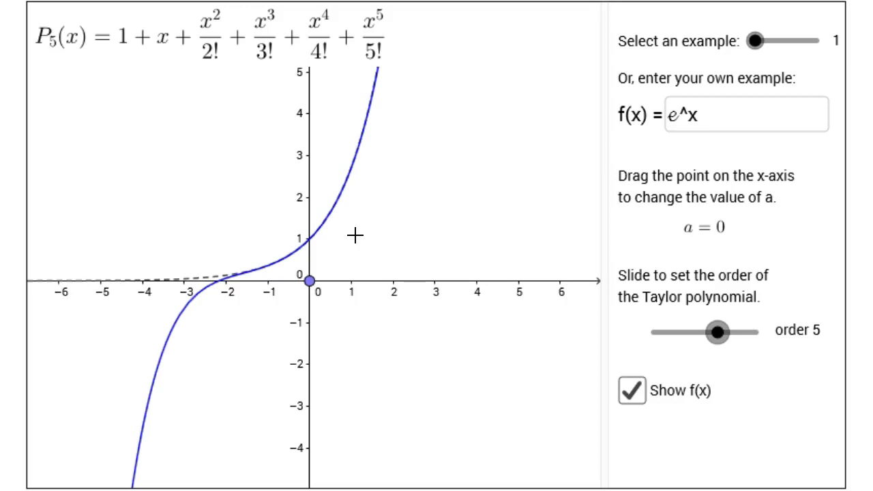
{"action": "left_click", "coordinate": [362, 249]}
{"action": "mouse_move", "coordinate": [392, 238]}
{"action": "left_mouse_down"}
{"action": "mouse_move", "coordinate": [446, 38]}
{"action": "mouse_move", "coordinate": [517, 126]}
{"action": "left_mouse_up"}
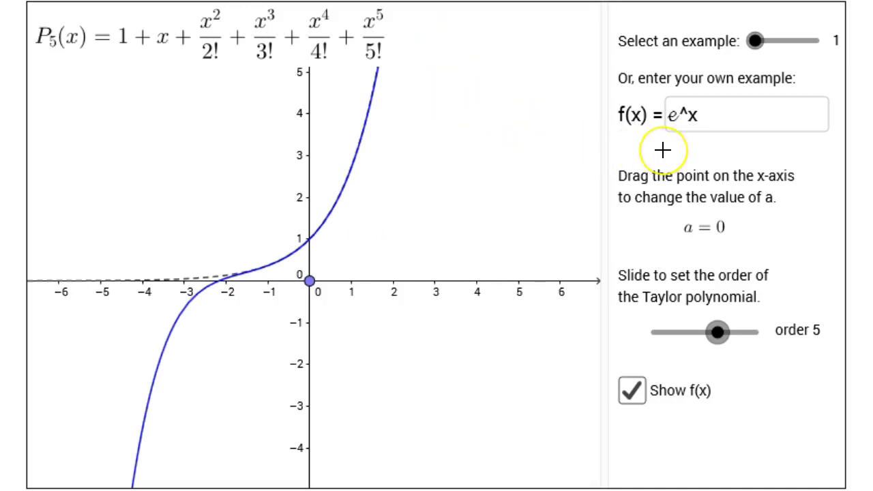
{"action": "mouse_move", "coordinate": [489, 182]}
{"action": "left_mouse_down"}
{"action": "mouse_move", "coordinate": [441, 193]}
{"action": "mouse_move", "coordinate": [559, 142]}
{"action": "mouse_move", "coordinate": [466, 72]}
{"action": "mouse_move", "coordinate": [571, 107]}
{"action": "mouse_move", "coordinate": [455, 162]}
{"action": "left_mouse_up"}
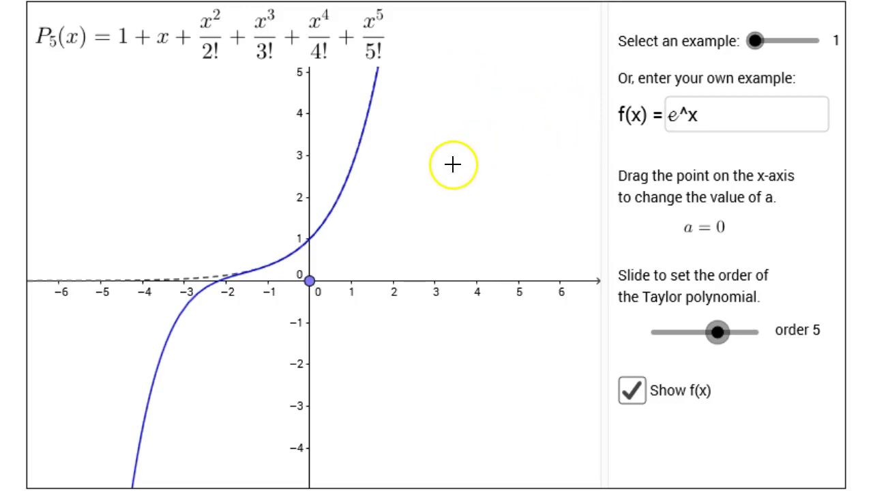
{"action": "left_click_drag", "start_coordinate": [312, 305], "coordinate": [311, 302]}
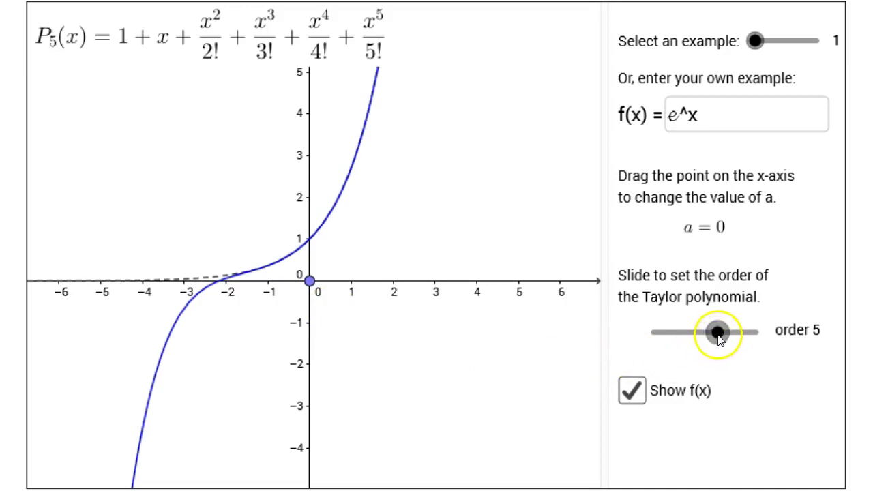
Step: Set the polynomial's order to 2 and move its center point on the x-axis to a = −1
{"action": "left_click_drag", "start_coordinate": [715, 335], "coordinate": [679, 333]}
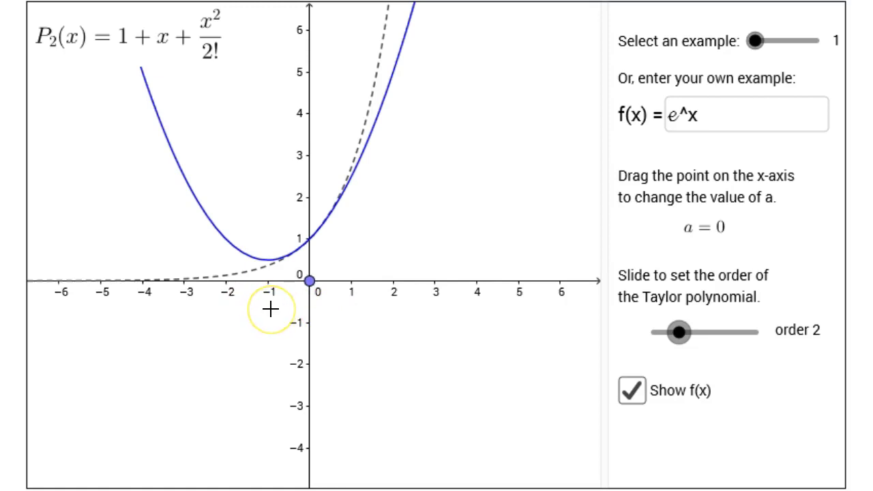
{"action": "left_click", "coordinate": [308, 282]}
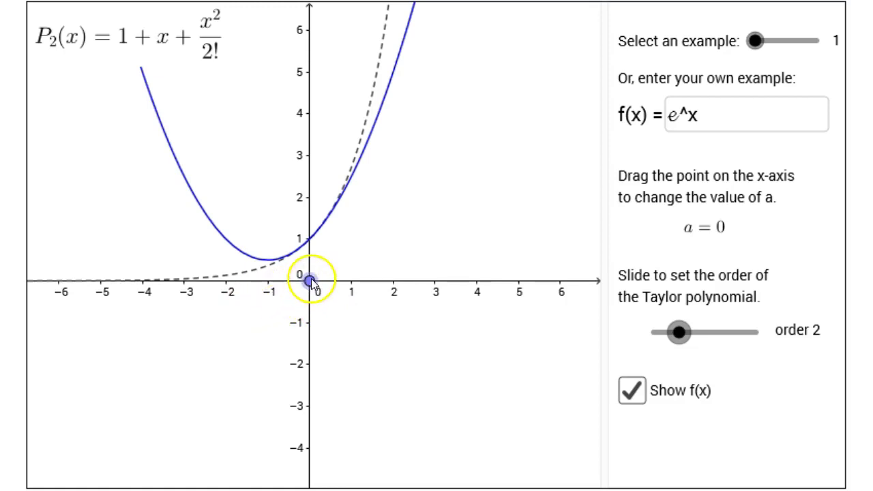
{"action": "left_click_drag", "start_coordinate": [305, 285], "coordinate": [266, 321]}
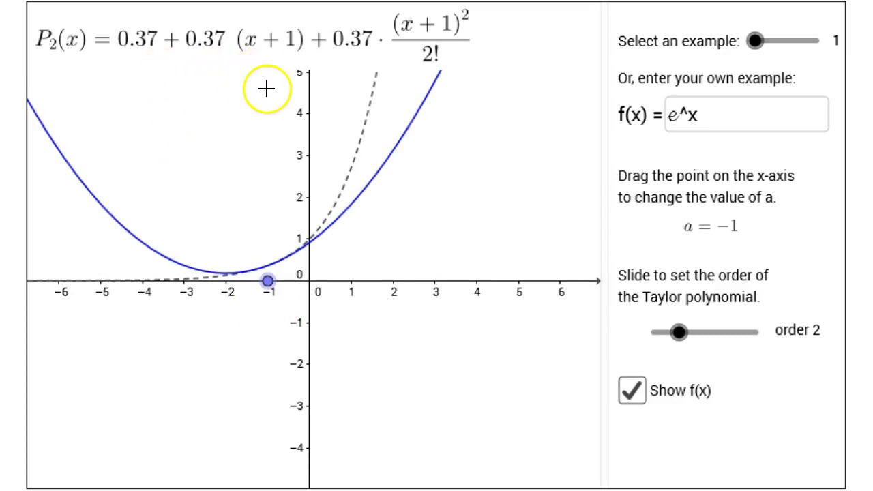
{"action": "left_click", "coordinate": [270, 68]}
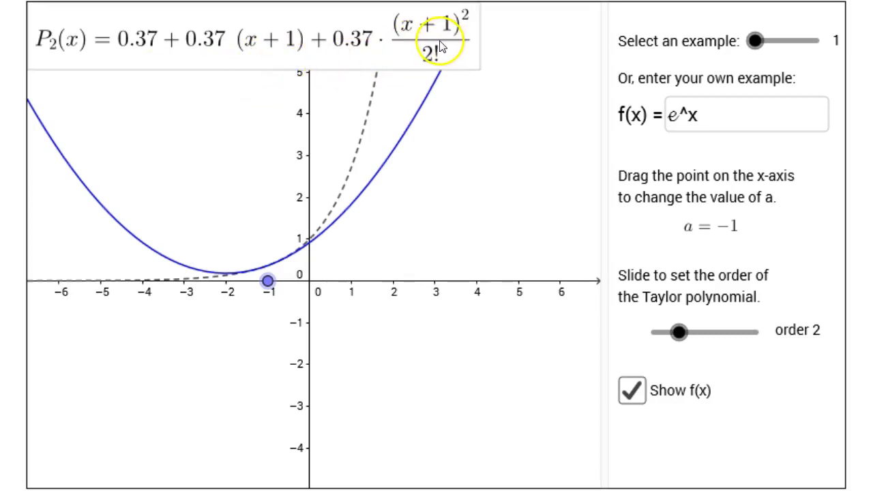
Step: Raise the order of the polynomial centered at a = −1 to 5 and reduce it to 3
{"action": "left_click", "coordinate": [679, 334]}
{"action": "left_click_drag", "start_coordinate": [687, 334], "coordinate": [725, 320]}
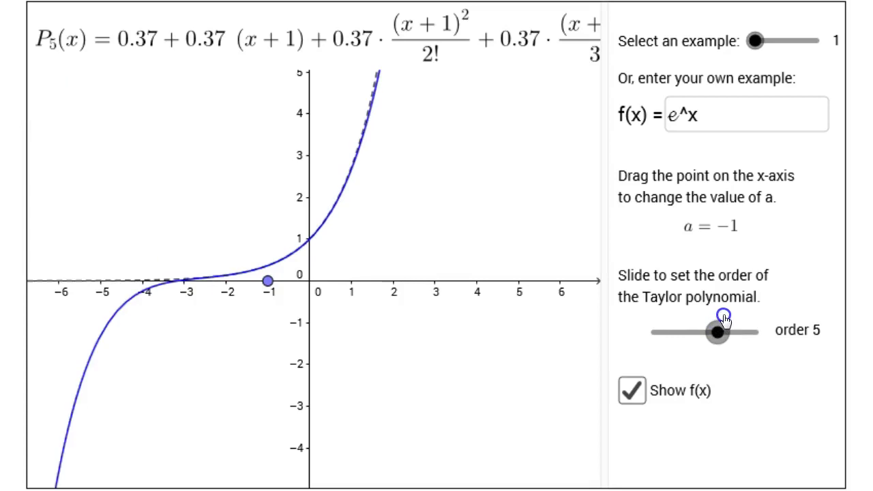
{"action": "left_click", "coordinate": [270, 312]}
{"action": "left_click_drag", "start_coordinate": [559, 60], "coordinate": [322, 51]}
{"action": "left_click_drag", "start_coordinate": [536, 46], "coordinate": [431, 58]}
{"action": "left_click_drag", "start_coordinate": [121, 55], "coordinate": [160, 27]}
{"action": "left_click_drag", "start_coordinate": [717, 332], "coordinate": [692, 332]}
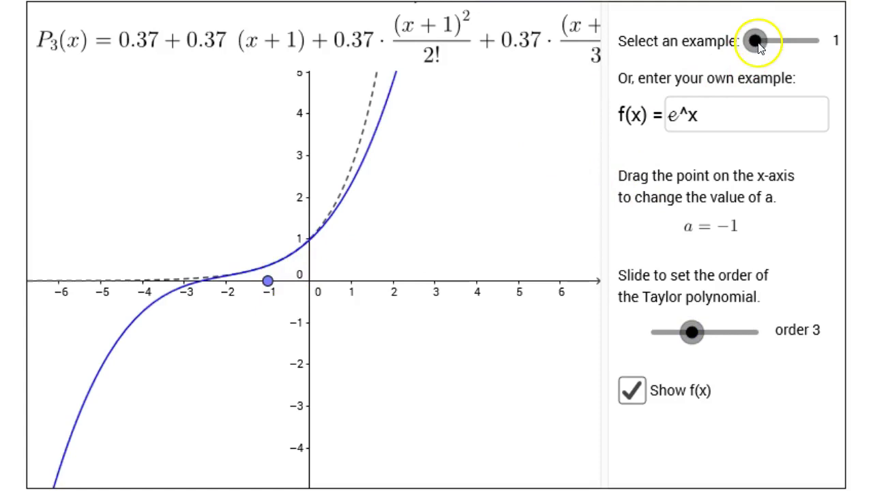
Step: Choose example 2, sin(x), and move the center point on the x-axis to a = 2.54
{"action": "left_click_drag", "start_coordinate": [754, 39], "coordinate": [769, 47]}
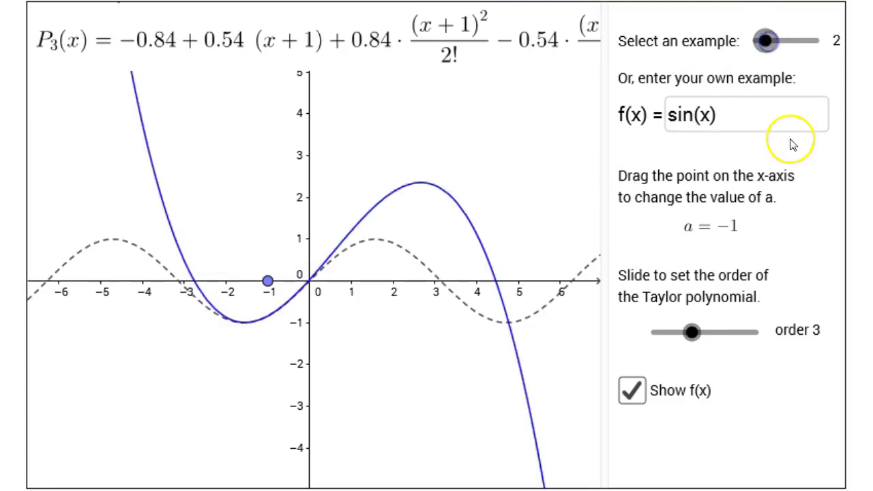
{"action": "left_click_drag", "start_coordinate": [271, 279], "coordinate": [416, 281]}
Step: Switch the function to example 4, 1 / (1 - x), and on to example 5, atan(x)
{"action": "left_click_drag", "start_coordinate": [765, 41], "coordinate": [788, 53]}
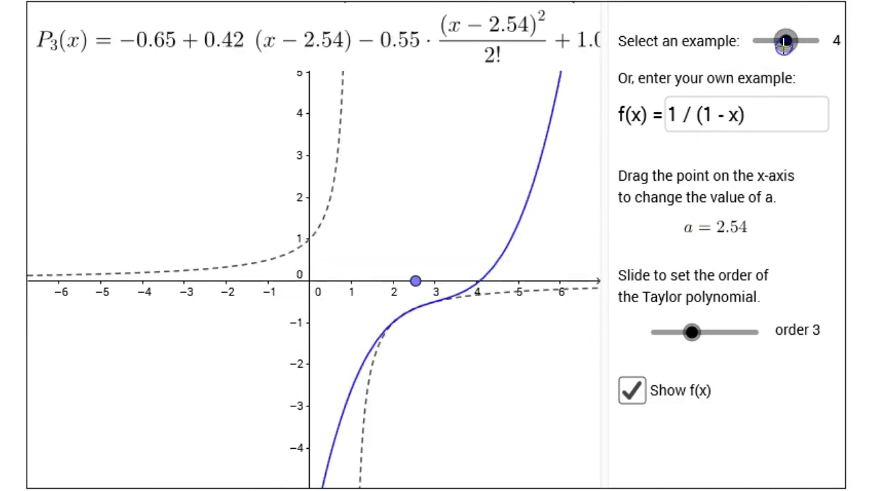
{"action": "left_click", "coordinate": [786, 43]}
{"action": "left_click_drag", "start_coordinate": [786, 42], "coordinate": [800, 43]}
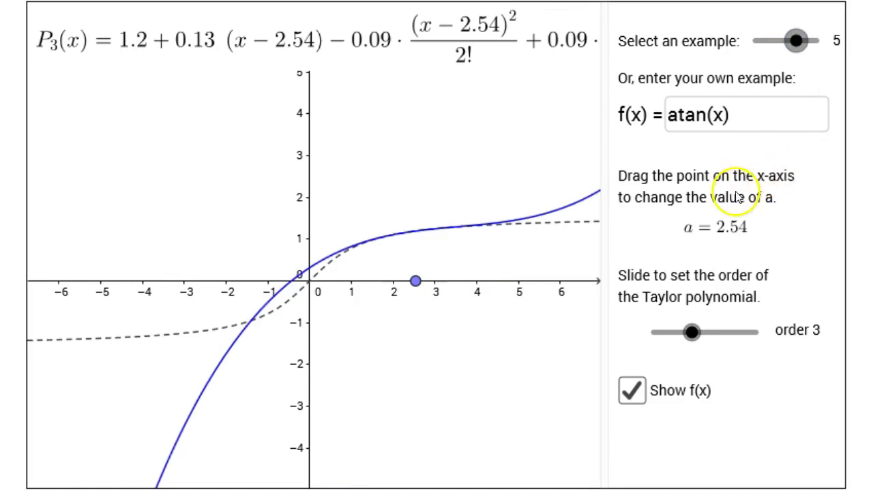
Step: Set the Taylor polynomial of atan(x) to order 5 and move its center point to a = 1
{"action": "left_click", "coordinate": [692, 333]}
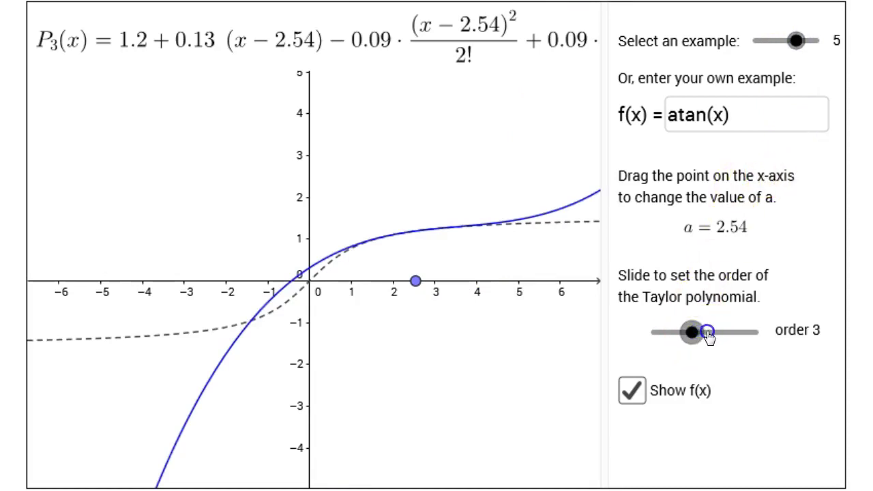
{"action": "left_click_drag", "start_coordinate": [708, 335], "coordinate": [721, 334]}
{"action": "left_click", "coordinate": [414, 286]}
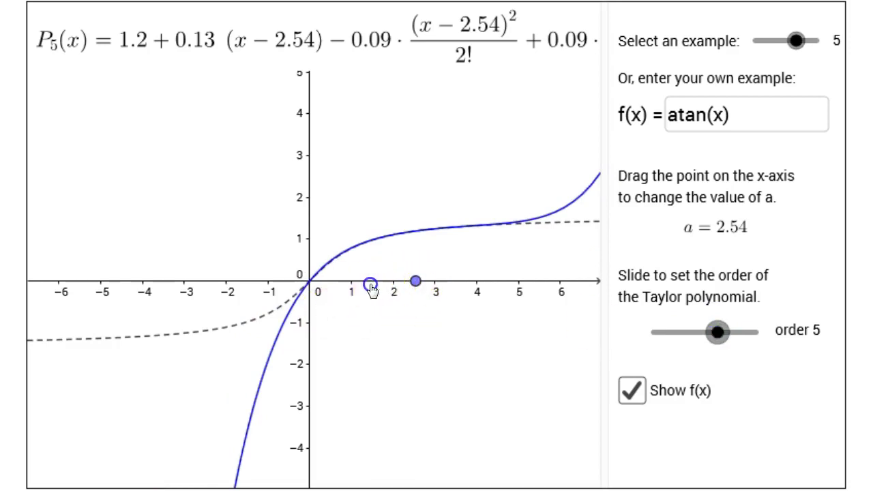
{"action": "mouse_move", "coordinate": [360, 288]}
{"action": "left_mouse_down"}
{"action": "mouse_move", "coordinate": [236, 284]}
{"action": "mouse_move", "coordinate": [352, 285]}
{"action": "left_mouse_up"}
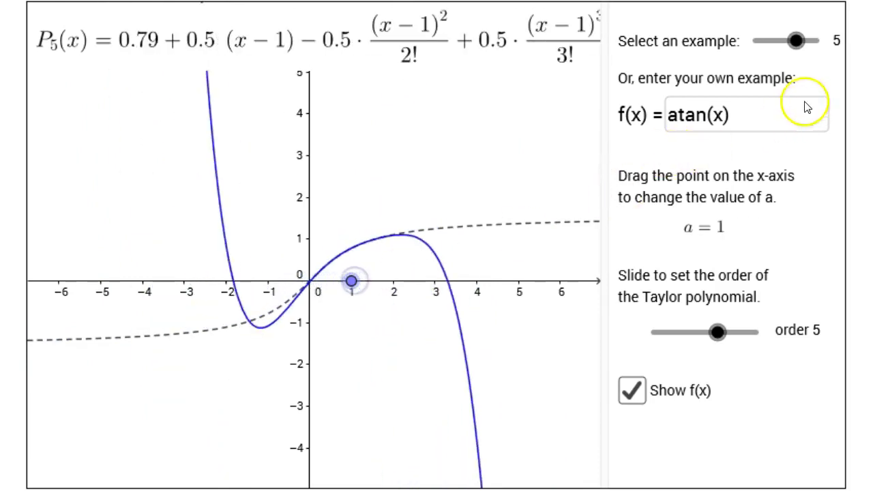
Step: Switch the function to example 6, 1 / (x² + 1), and on to example 7, e^sin(x)
{"action": "left_click_drag", "start_coordinate": [799, 45], "coordinate": [809, 45]}
{"action": "left_click", "coordinate": [828, 118]}
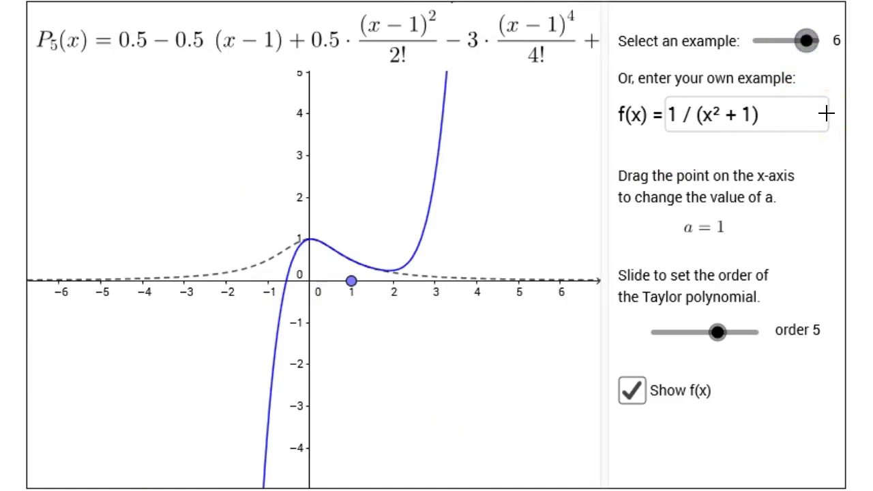
{"action": "left_click_drag", "start_coordinate": [807, 41], "coordinate": [824, 42]}
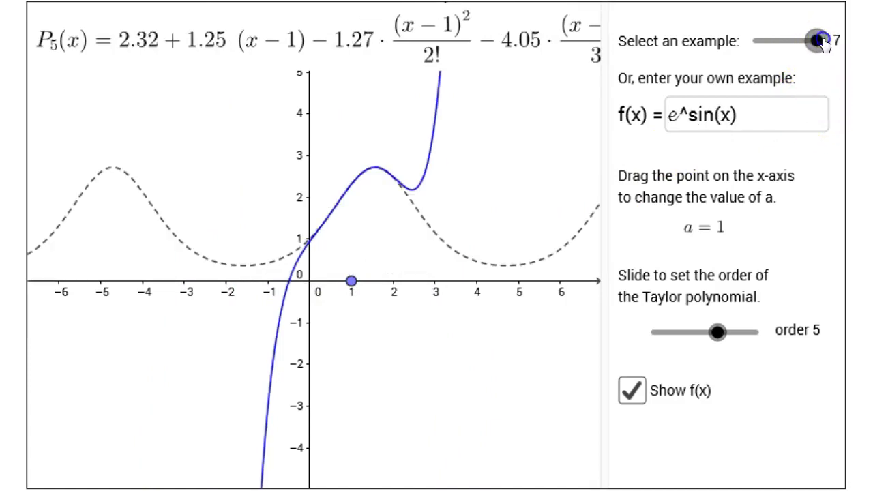